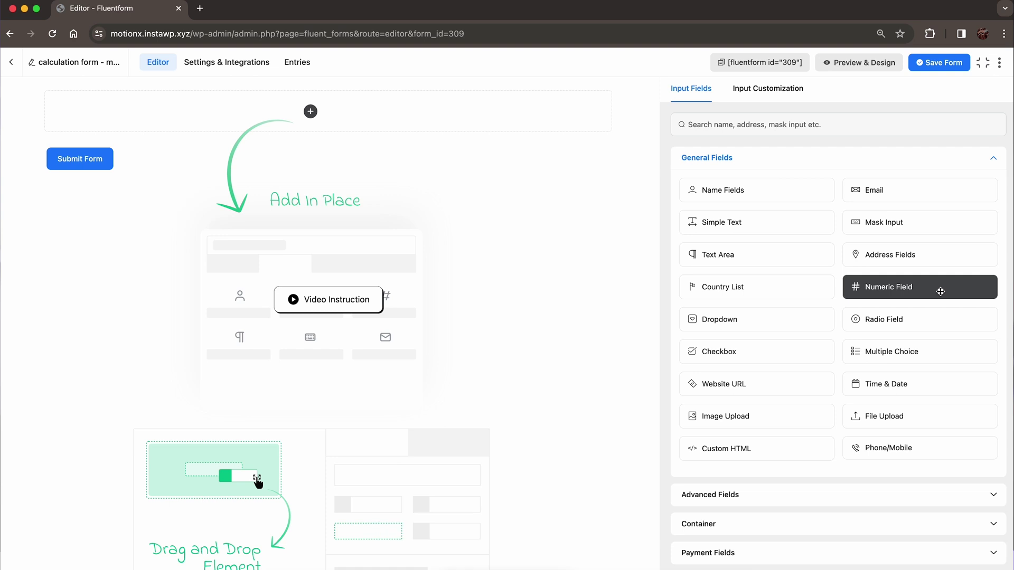
Add two numeric fields to the form and select the first one.
click(940, 291)
click(940, 291)
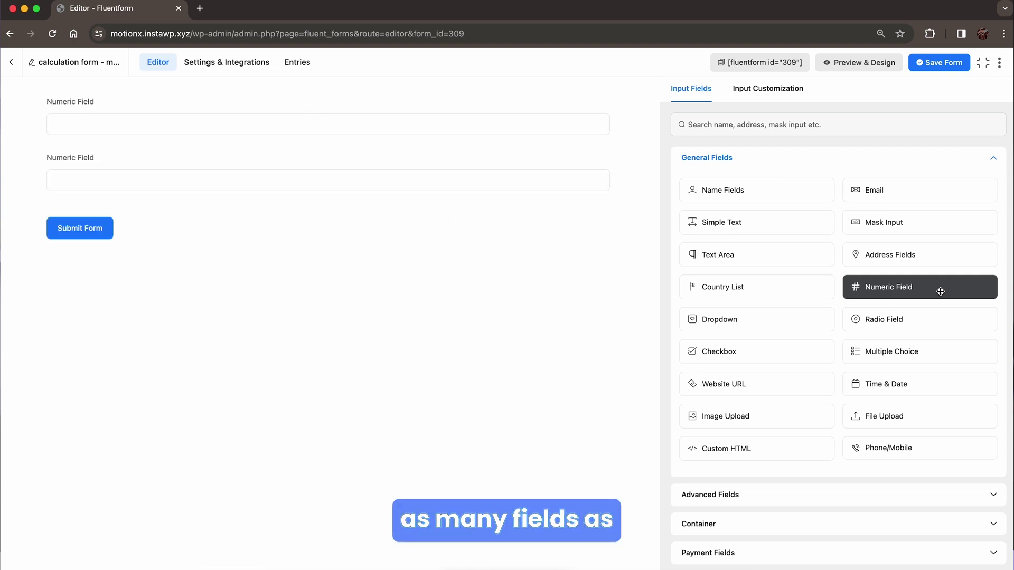
click(276, 120)
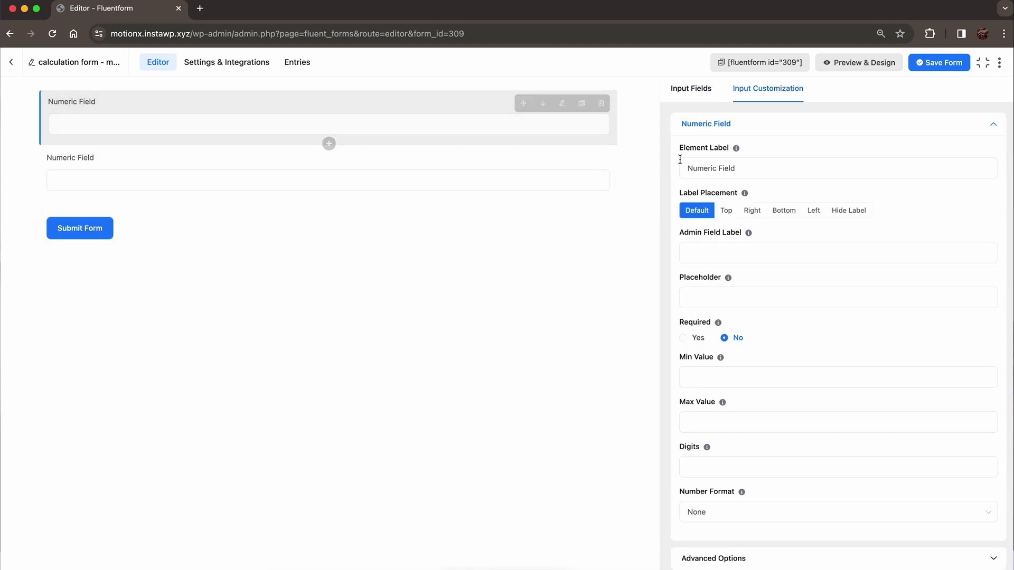
Label the first field Number 1, keep the default label position, and give it placeholder 'E.g. 10'.
text(Number)
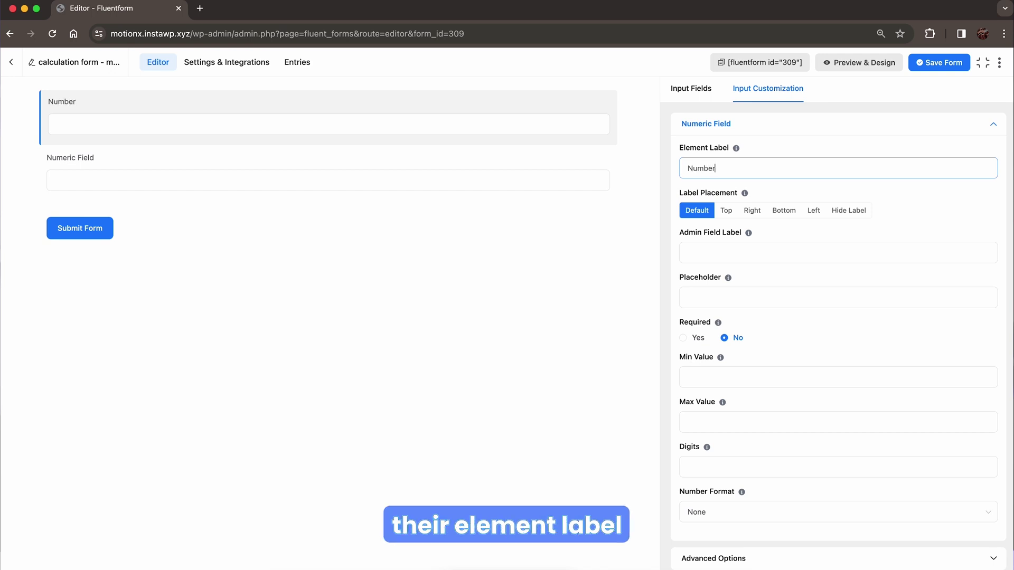
text( 1)
click(725, 210)
click(751, 210)
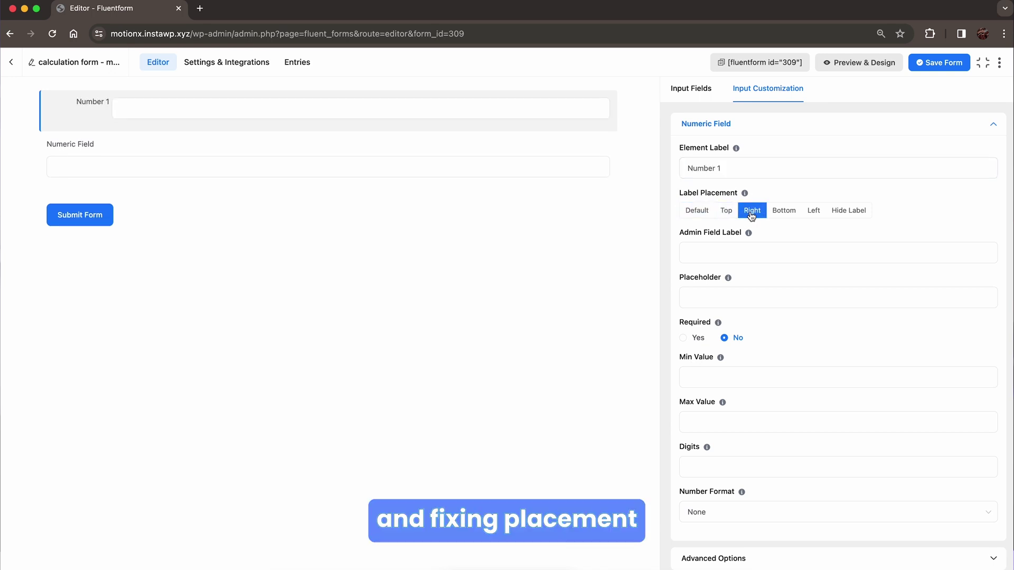
click(779, 211)
click(702, 212)
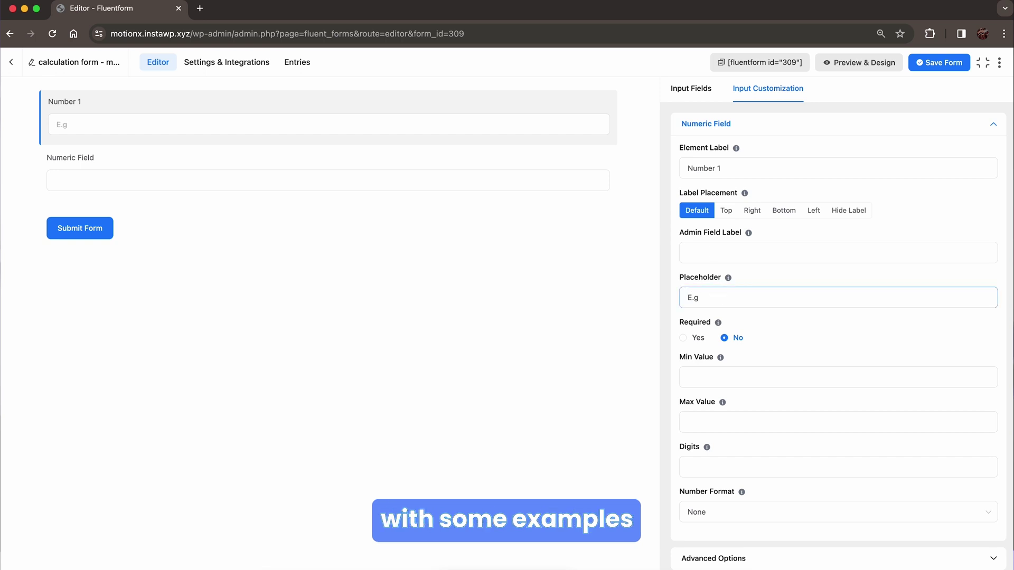
text(E.g. 10)
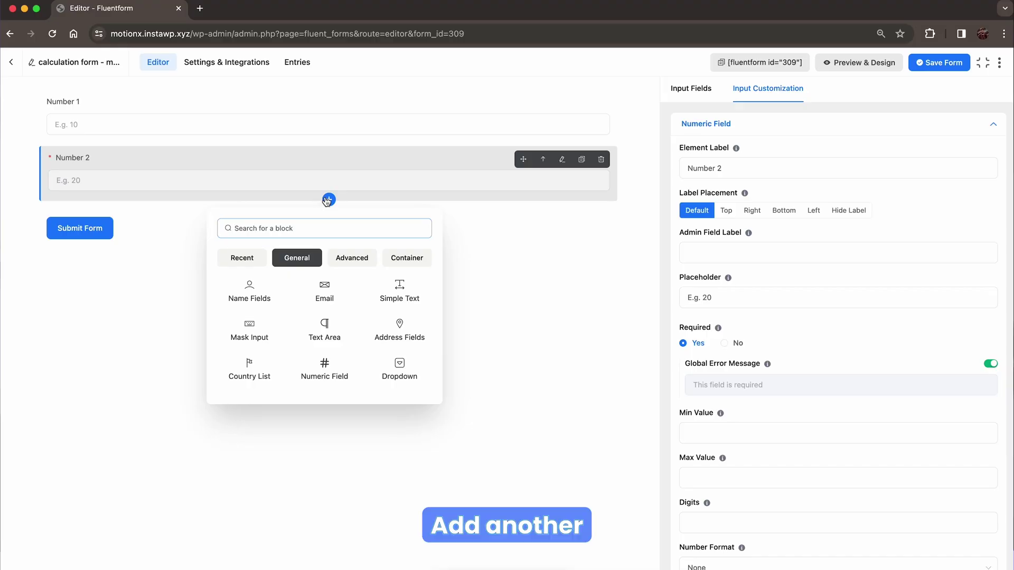
Add a numeric field below Number 2 and label it Result.
click(324, 365)
click(765, 169)
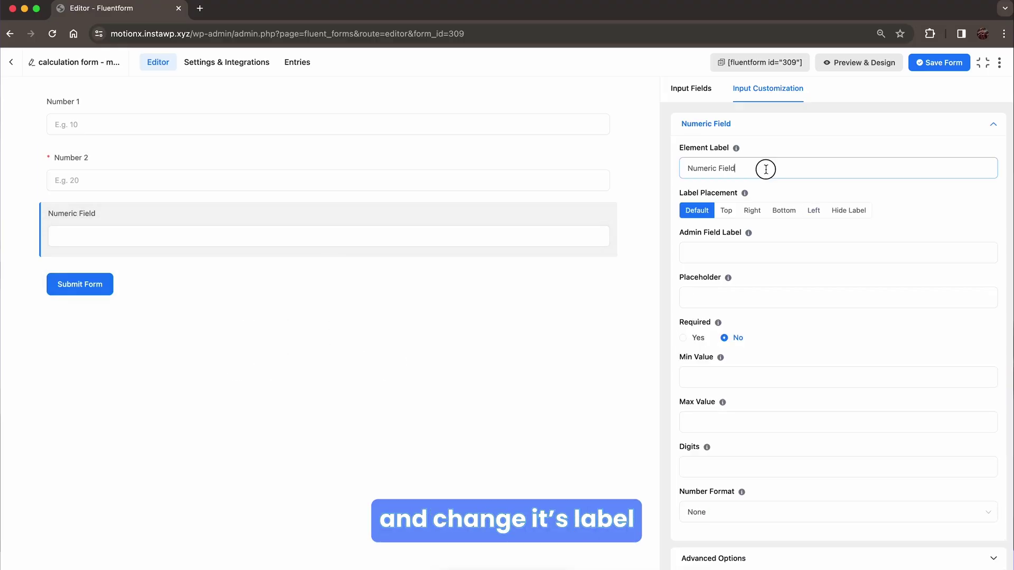
text(Result)
scroll(744, 248, down, 1)
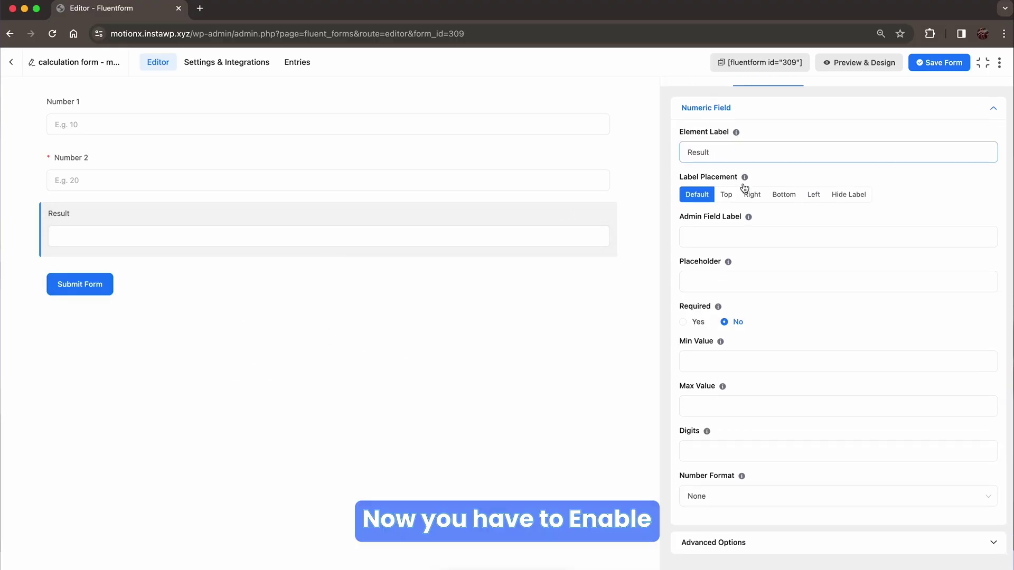
Enable calculation on Result and insert Number 1 into its expression.
click(768, 542)
scroll(689, 536, down, 10)
click(683, 530)
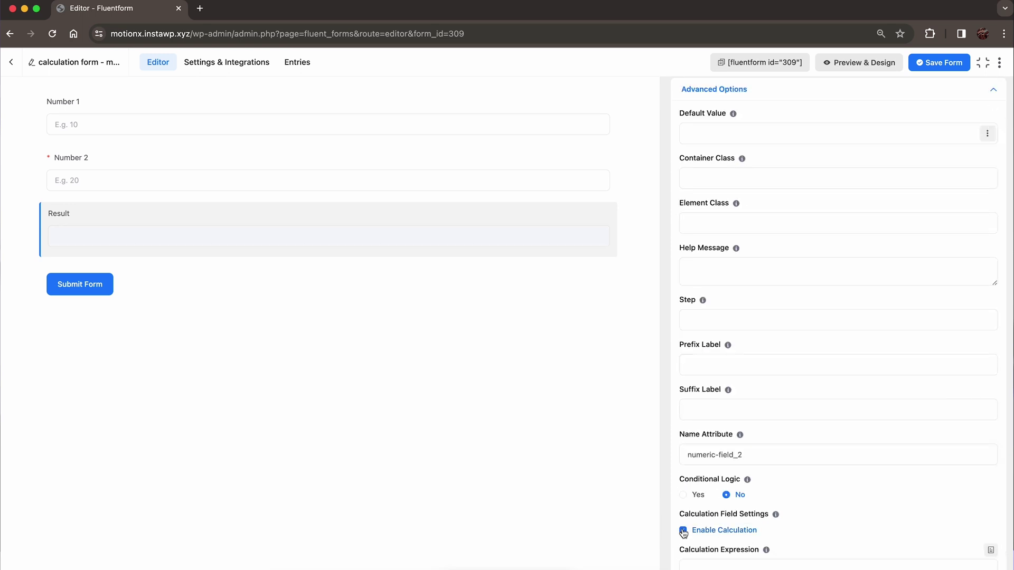
scroll(683, 532, down, 2)
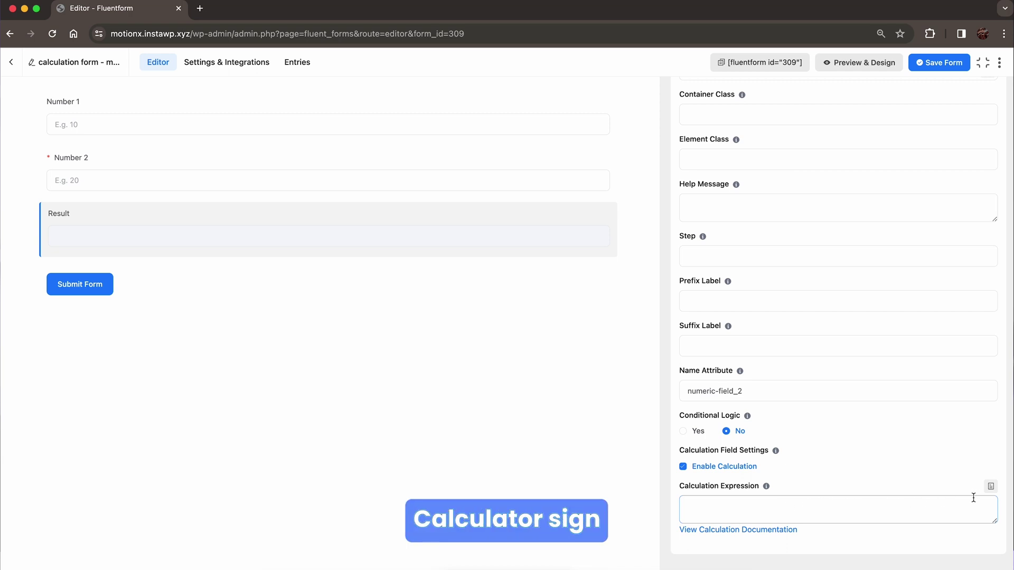
click(997, 493)
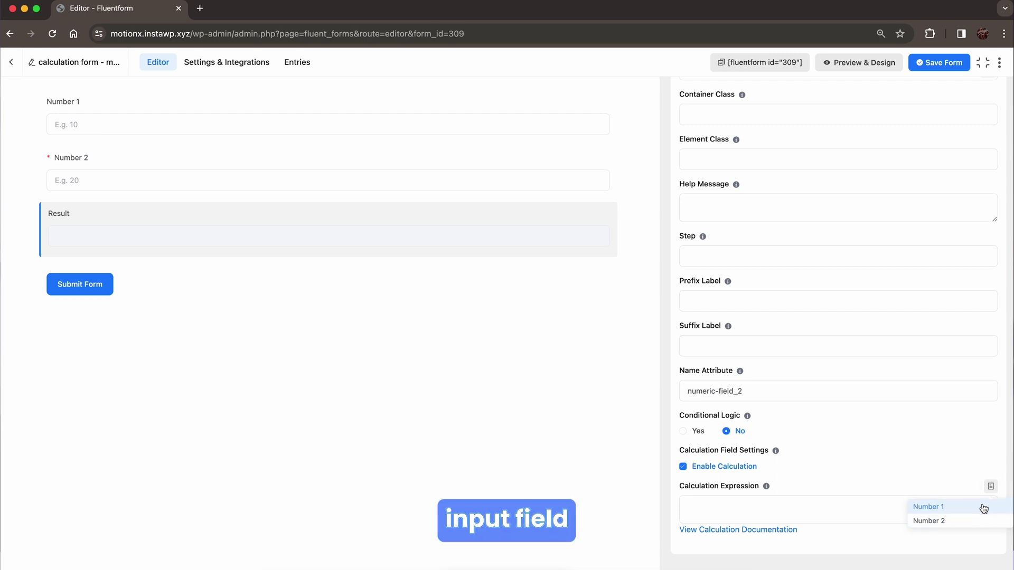
click(983, 509)
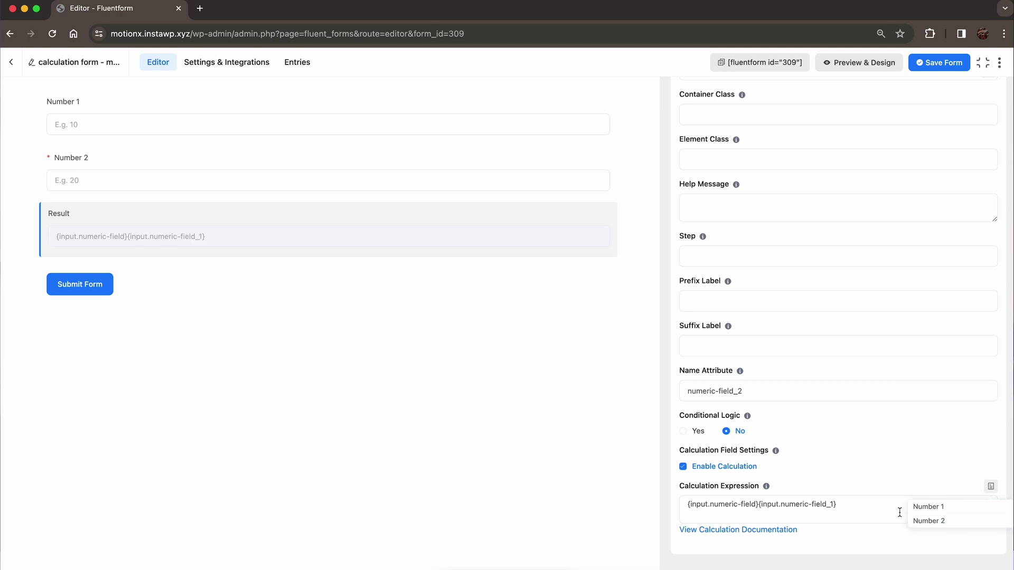
click(872, 510)
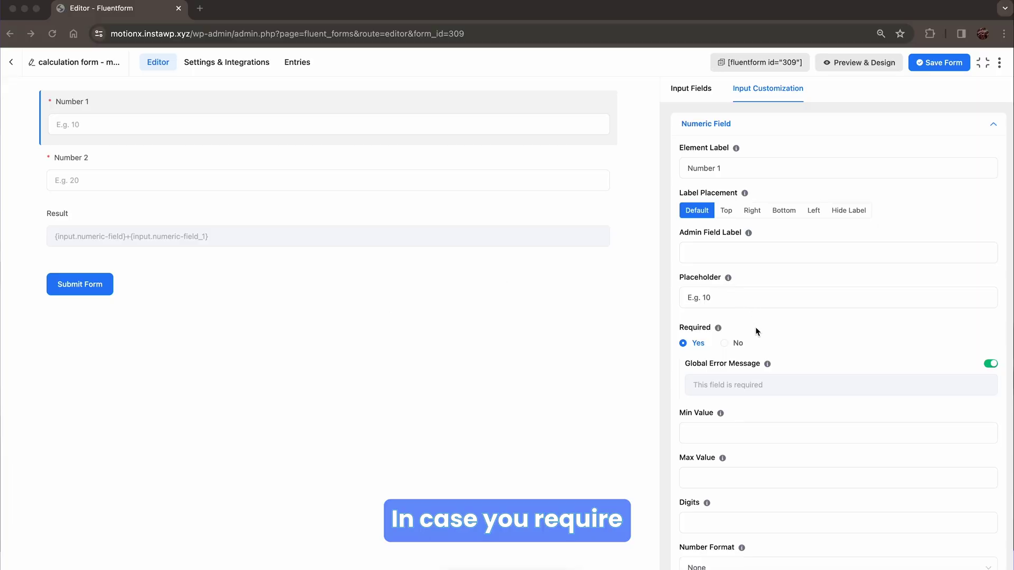
Limit Number 1 to a minimum of 50 and a maximum of 100, then save the form.
scroll(756, 330, down, 3)
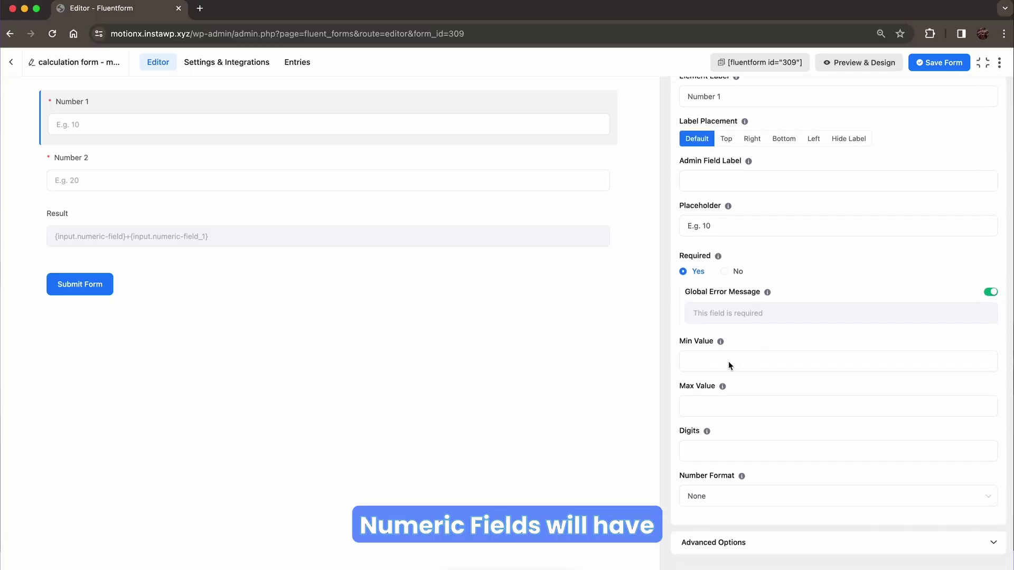
click(727, 362)
text(50)
scroll(772, 447, down, 2)
click(751, 411)
text(100)
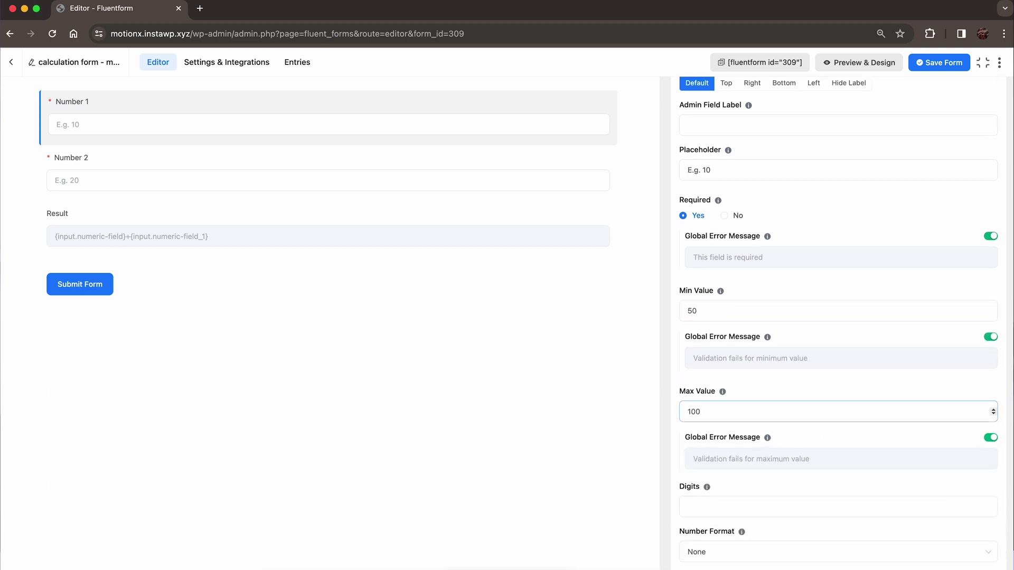
click(937, 64)
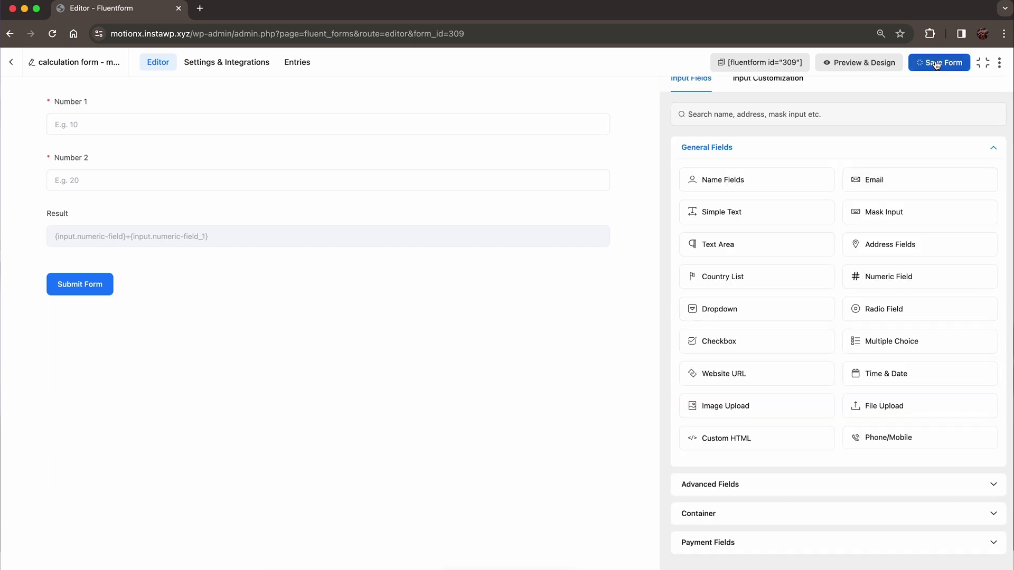
Preview the form, enter 30 and 40, and submit to trigger the minimum-value error.
click(854, 62)
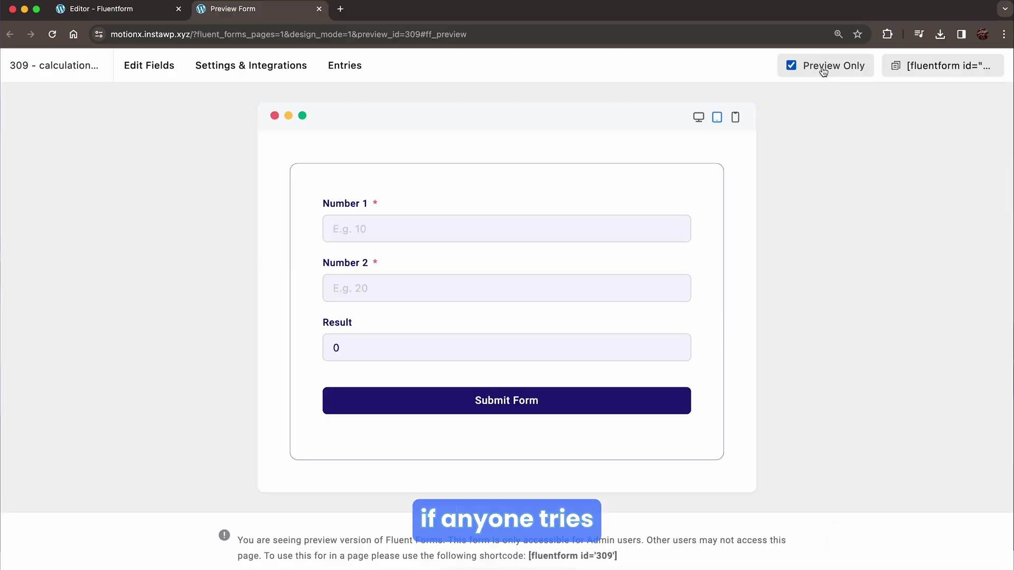
click(554, 228)
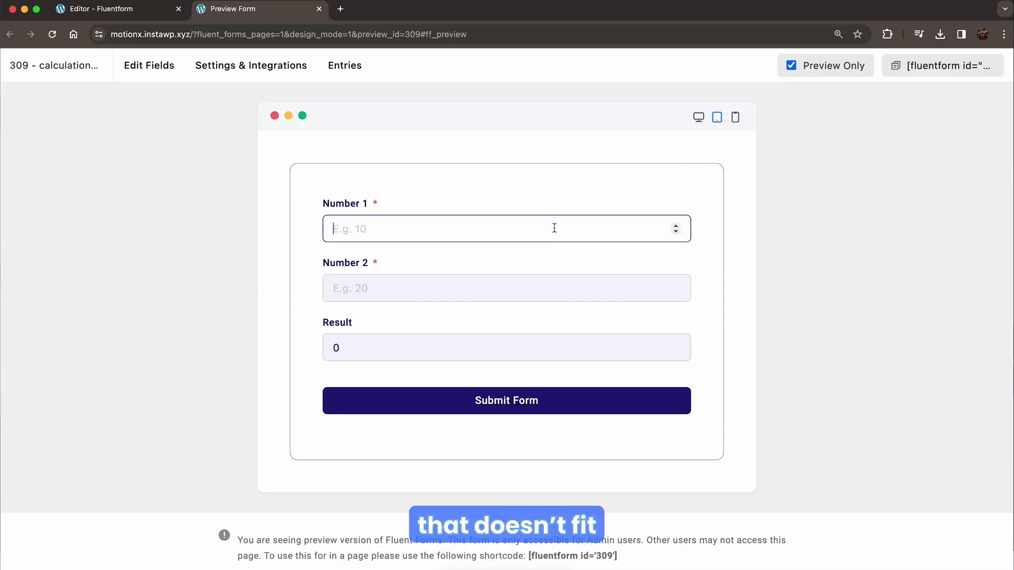
text(30)
click(506, 288)
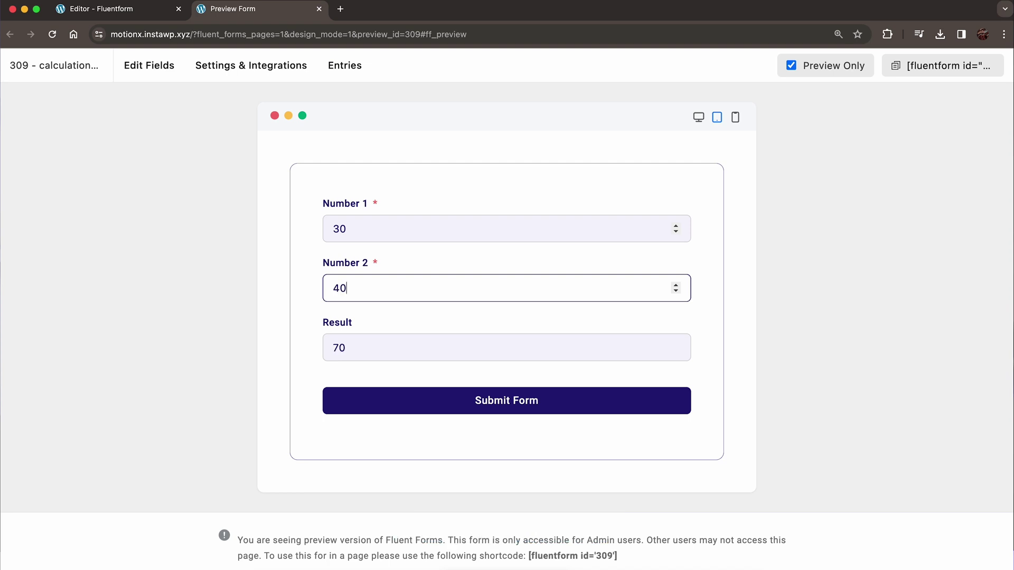
click(497, 407)
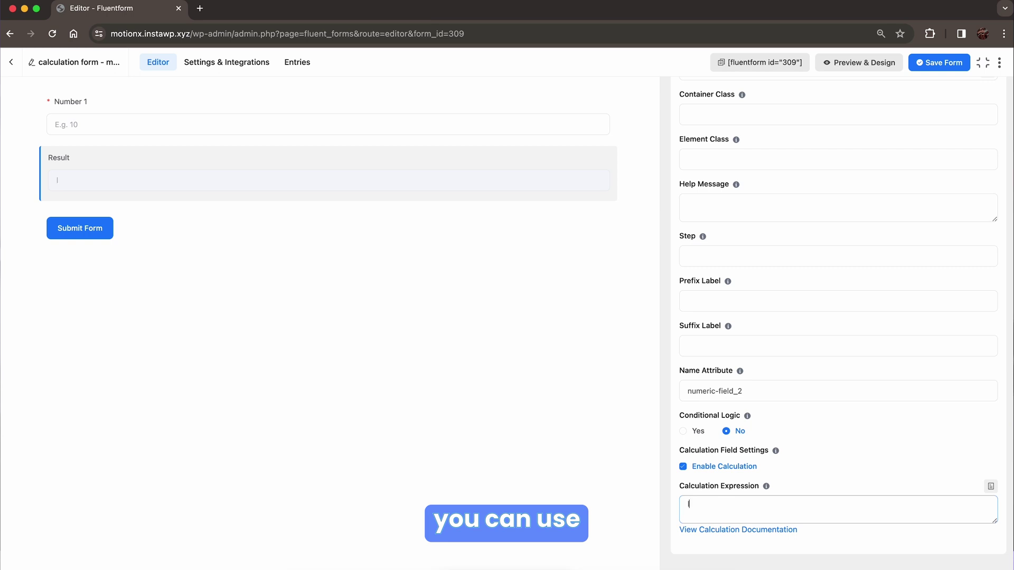
Type 'sin' into the Result calculation expression.
text(in)
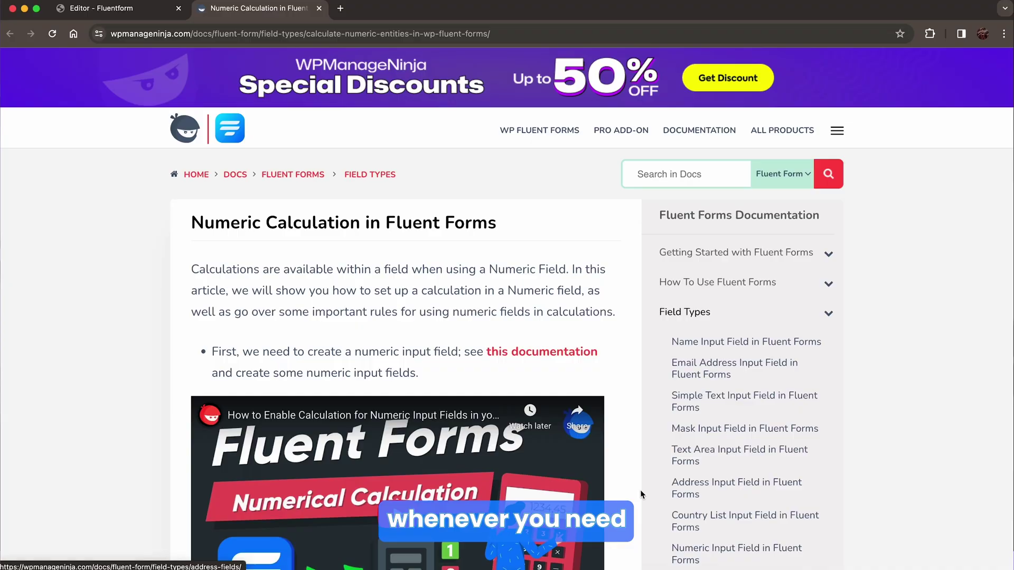
Scroll the Numeric Calculation docs down to the Supported Symbols table.
scroll(615, 483, down, 15)
scroll(614, 483, down, 10)
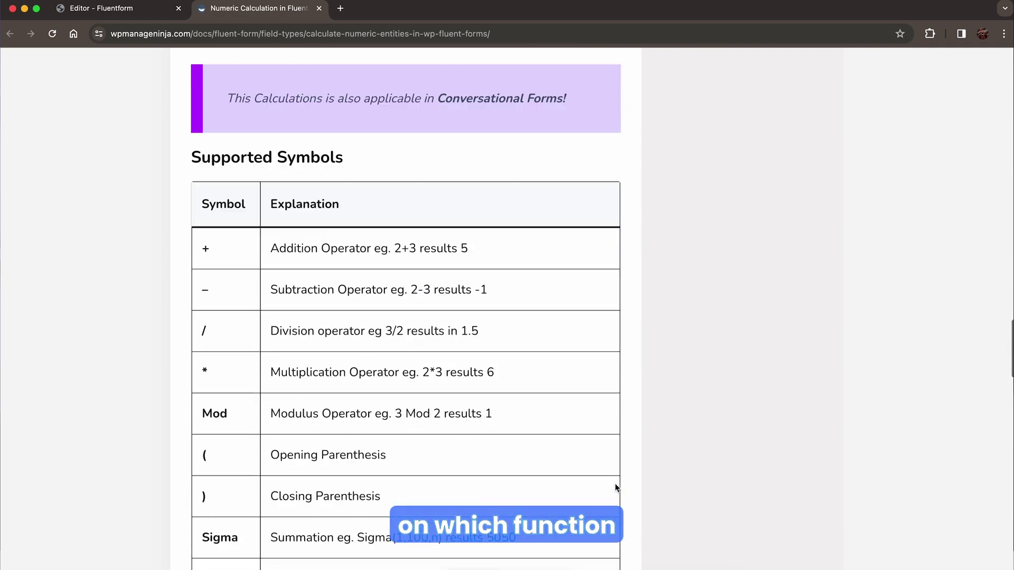
scroll(615, 483, down, 8)
scroll(614, 483, down, 12)
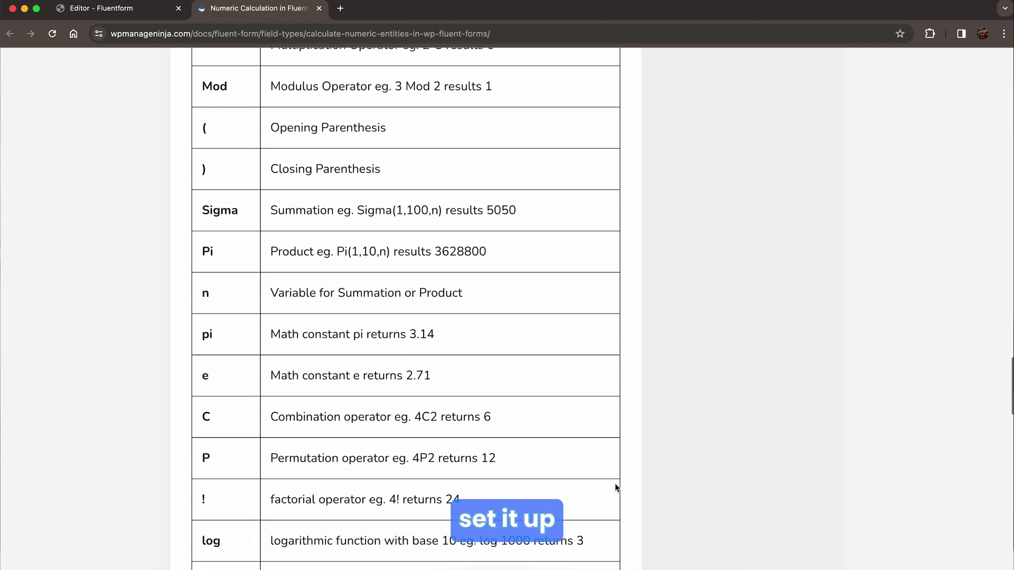
scroll(615, 487, down, 12)
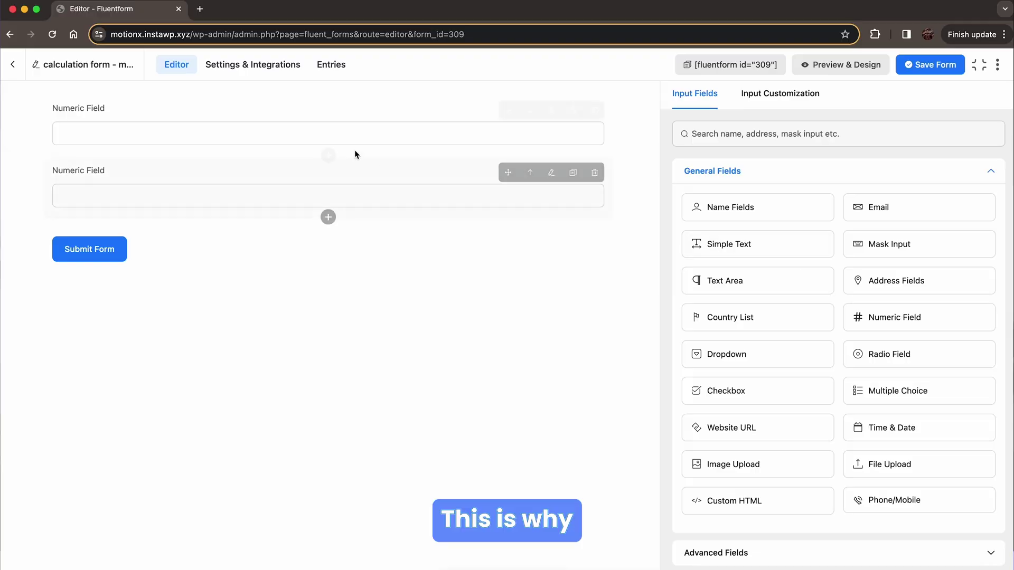
Relabel the two numeric fields as Height and Weight.
click(287, 112)
triple_click(838, 182)
text(Height)
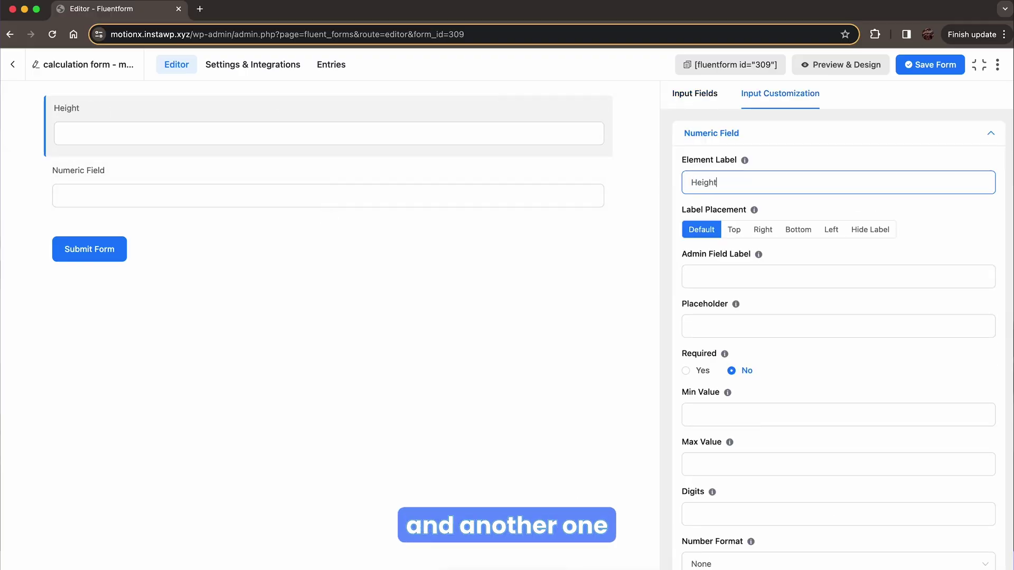
text(W)
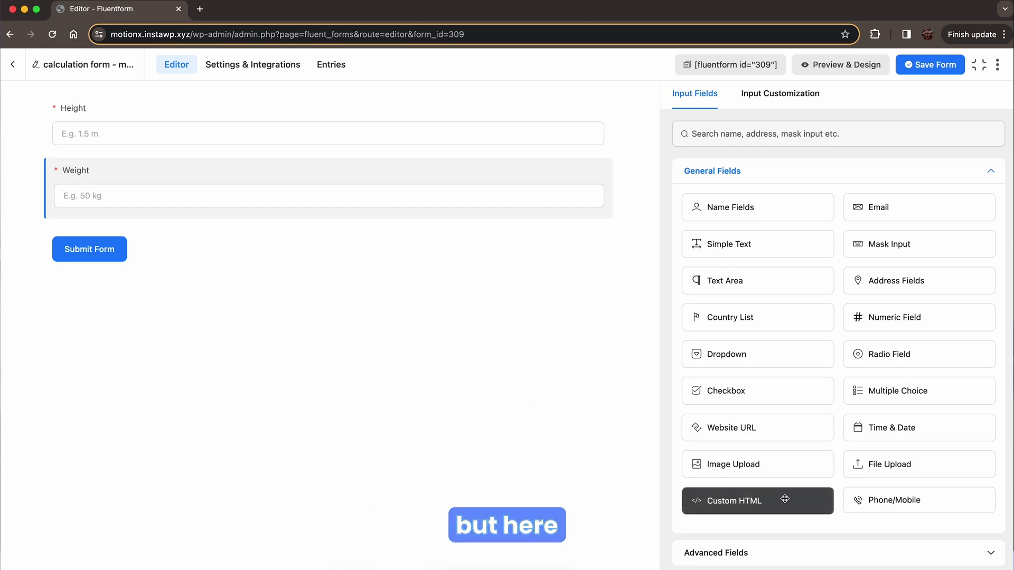
Add another numeric field and enable calculation in its advanced options.
click(933, 322)
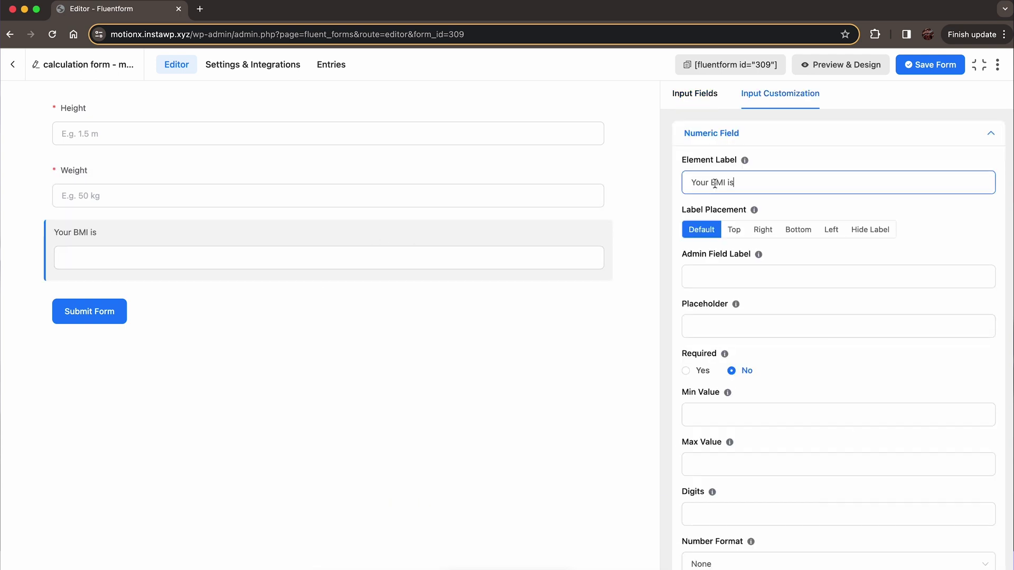
scroll(740, 316, down, 3)
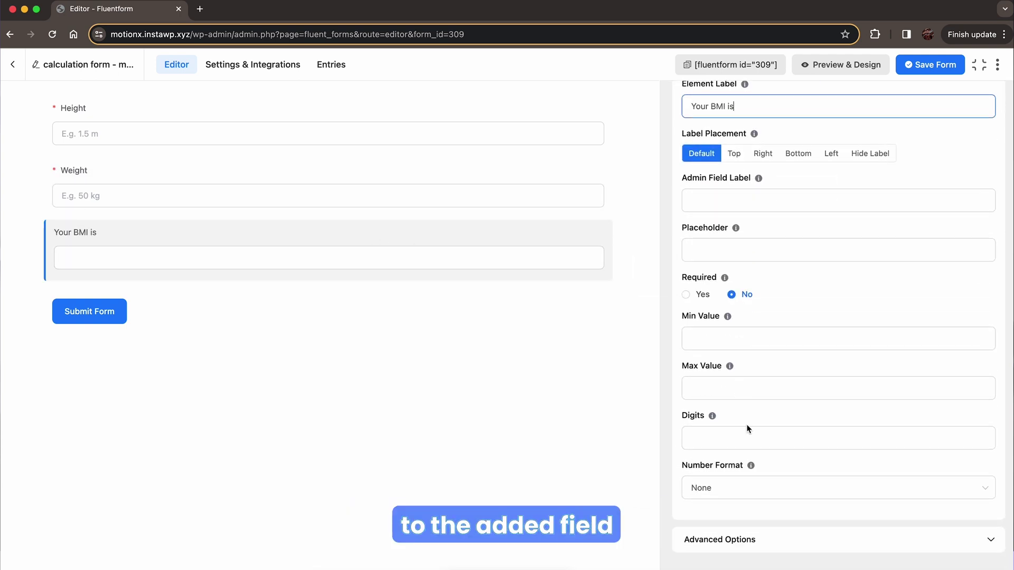
click(744, 539)
scroll(744, 542, down, 2)
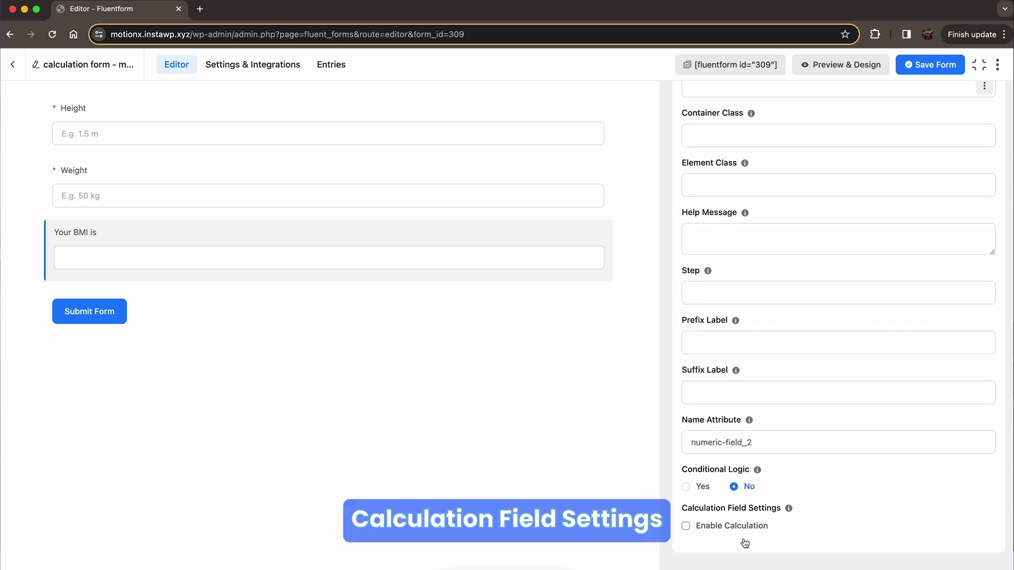
click(686, 526)
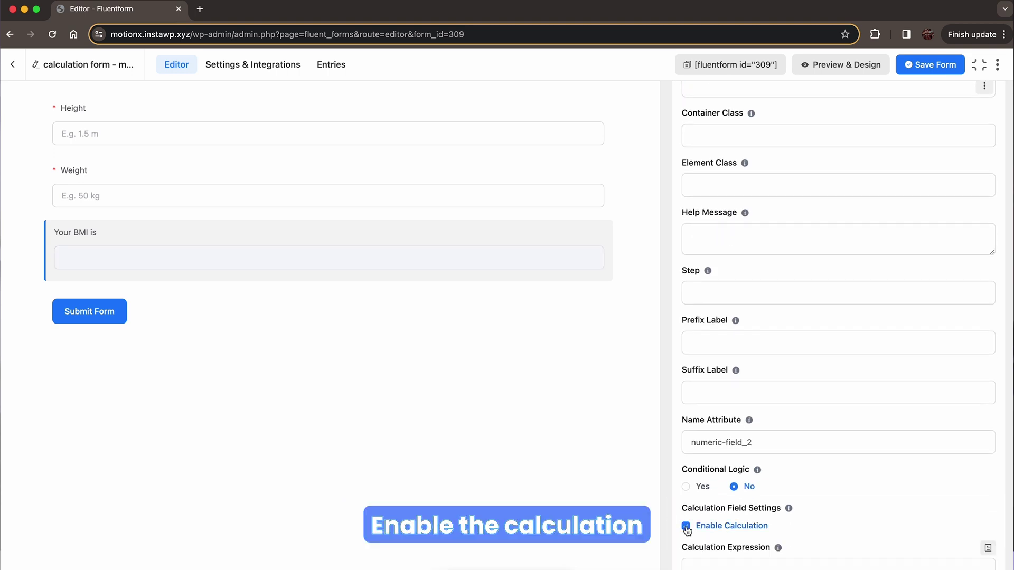
Build the BMI expression as Weight divided by Height, followed by ^ for squaring.
scroll(687, 530, down, 2)
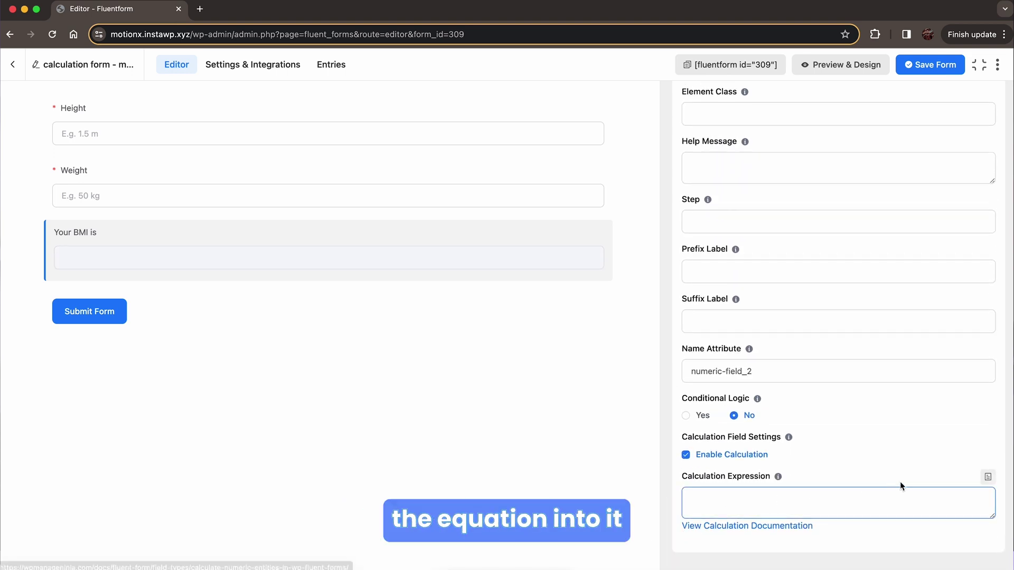
click(992, 479)
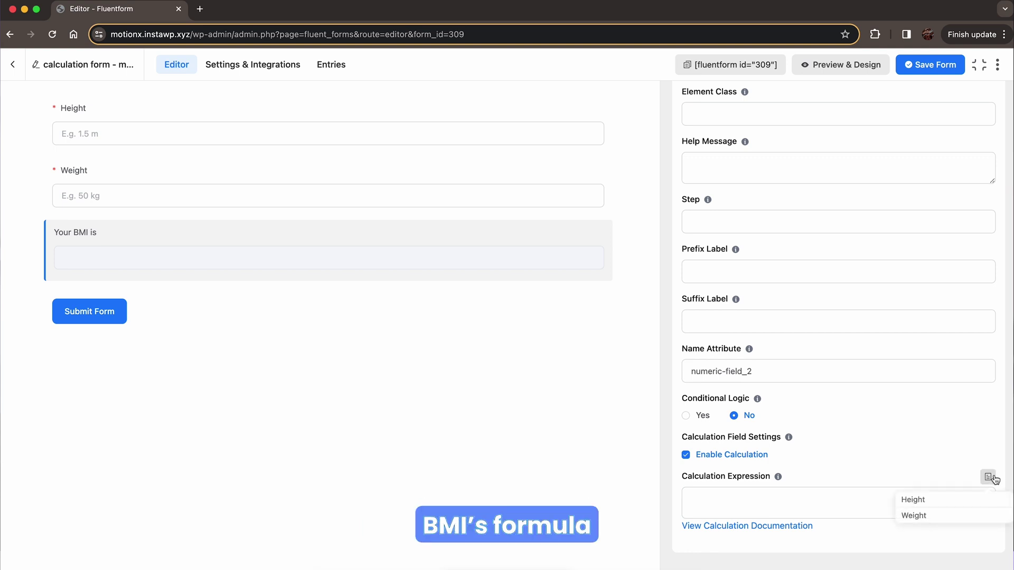
click(861, 500)
click(987, 478)
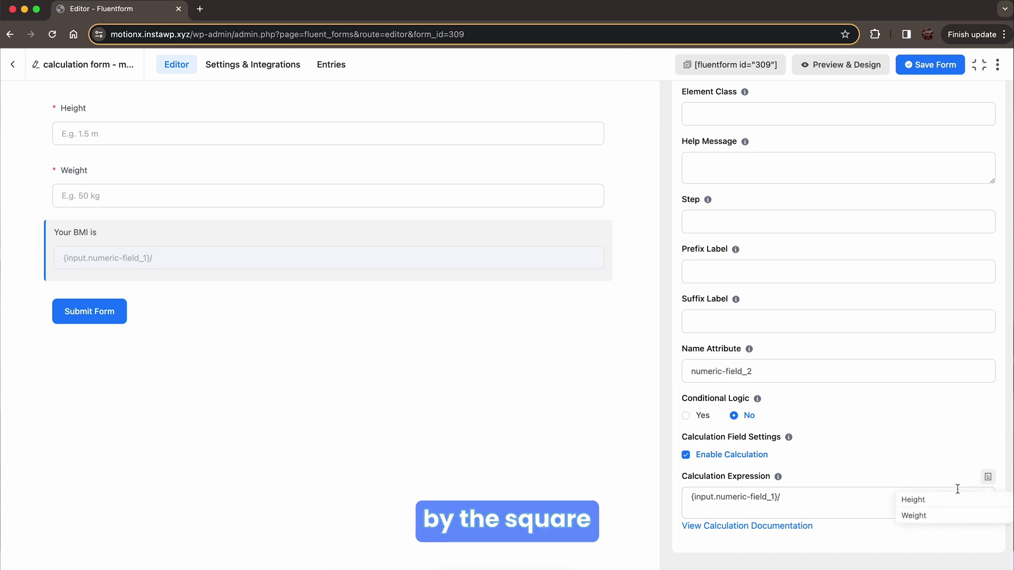
click(873, 498)
text(^)
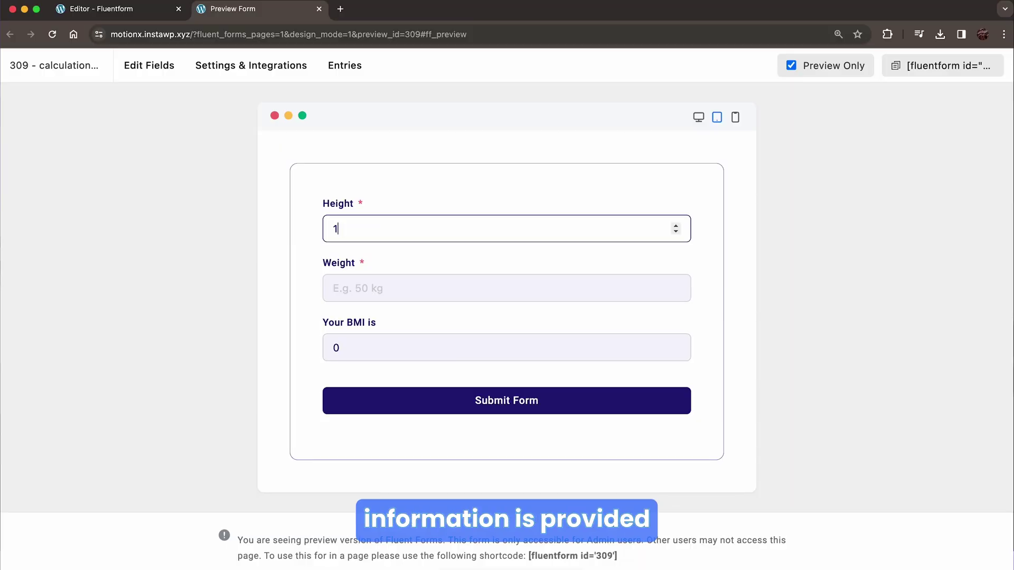
Move to the weight input in the preview to test the BMI result.
click(492, 275)
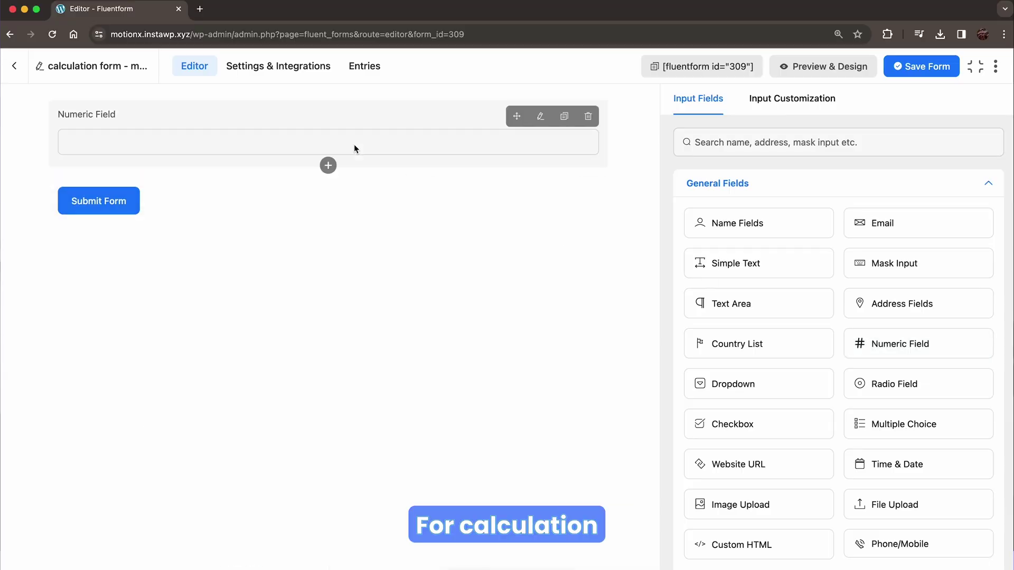
Make field P required, duplicate it, and rename the copy R.
click(328, 124)
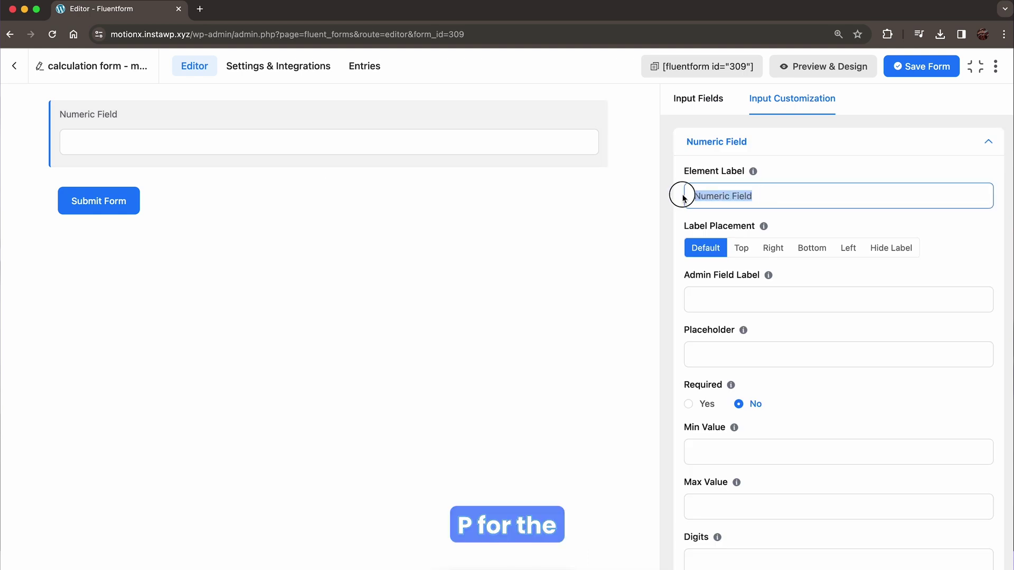
click(688, 403)
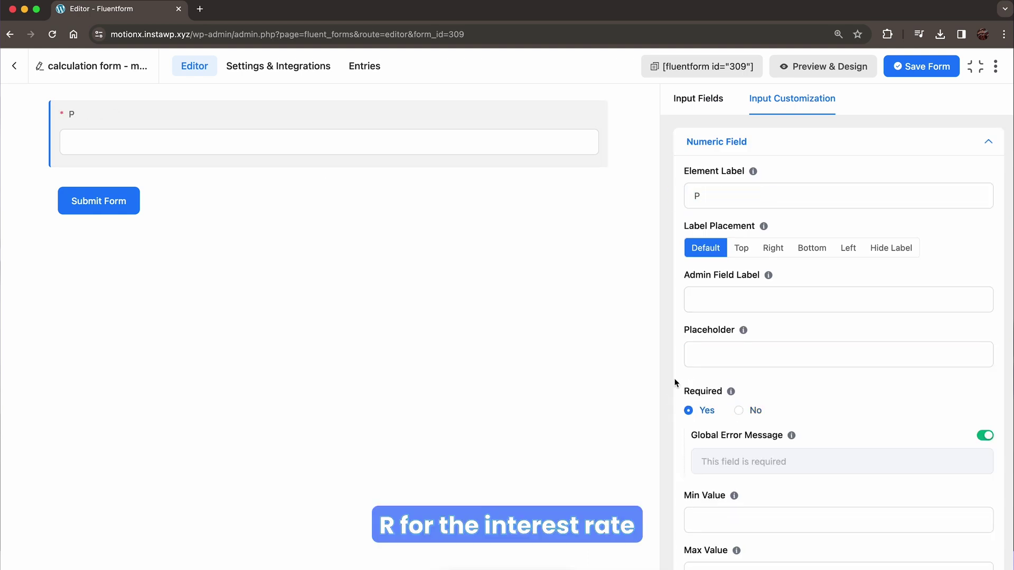
click(564, 116)
click(458, 183)
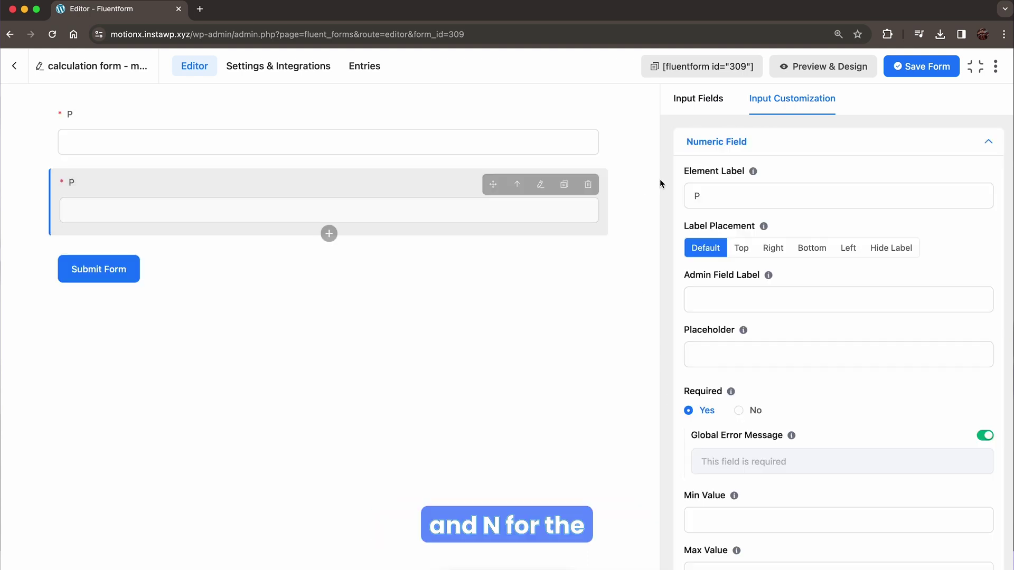
key(BackSpace)
text(R)
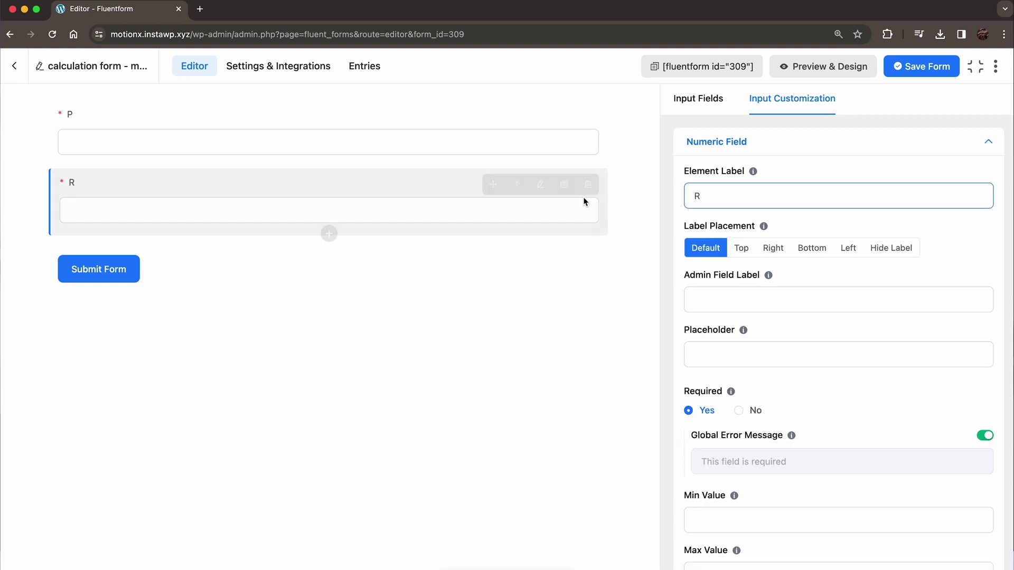
Duplicate the R field and rename the copy N.
click(569, 187)
click(434, 252)
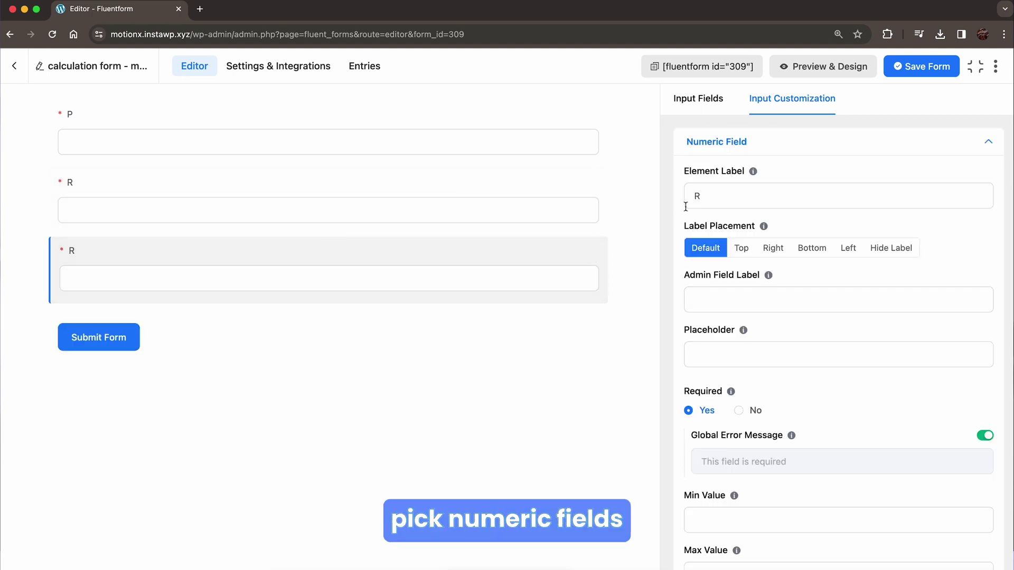
key(BackSpace)
text(N)
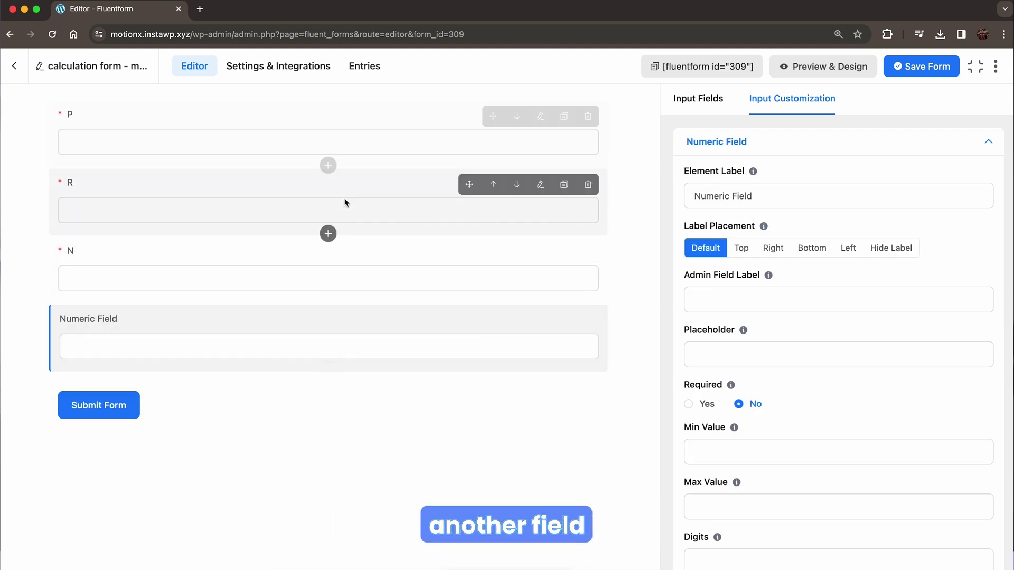
Relabel the fourth field EMI and paste the loan-payment formula using P, R and N into Calculation Expression.
drag(754, 196, 711, 197)
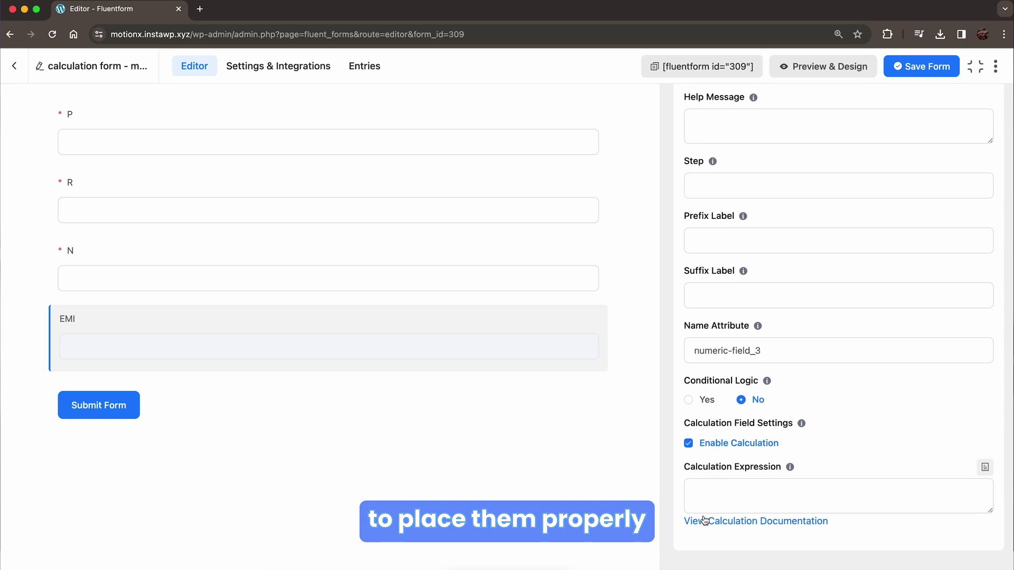
click(721, 506)
text({input.numeric-field}*({input.numeric-field_1}/12/100)*(pow((1+({input.numeric-field_1}/12/100)),({input.numeric-field_2}*12)))/(pow((1+({input.numeric-field_1}/12/100)),({input.numeric-field_2}*12))-1))
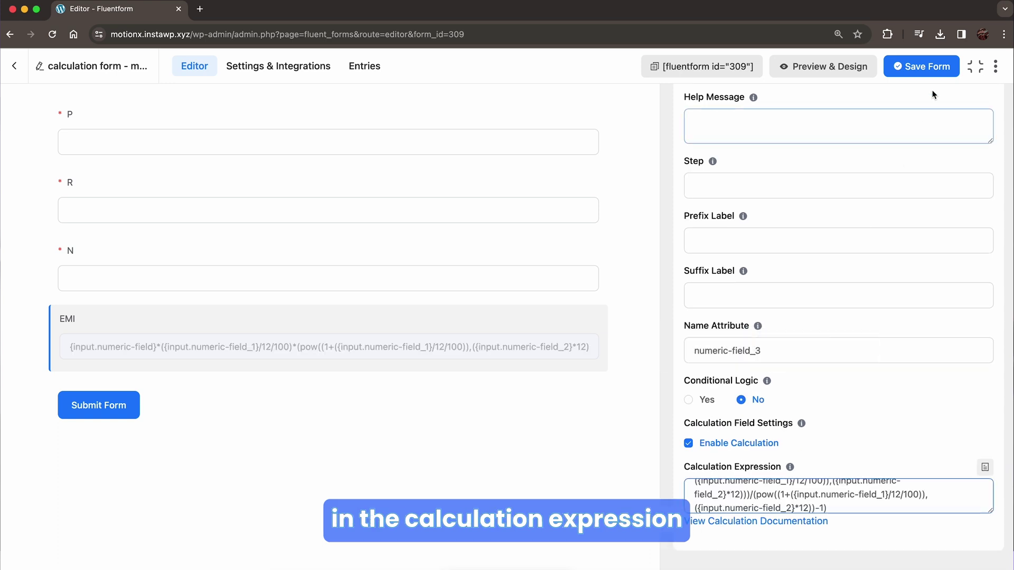
Try the EMI calculator in preview with P = 10 and R = 7.2.
text(10)
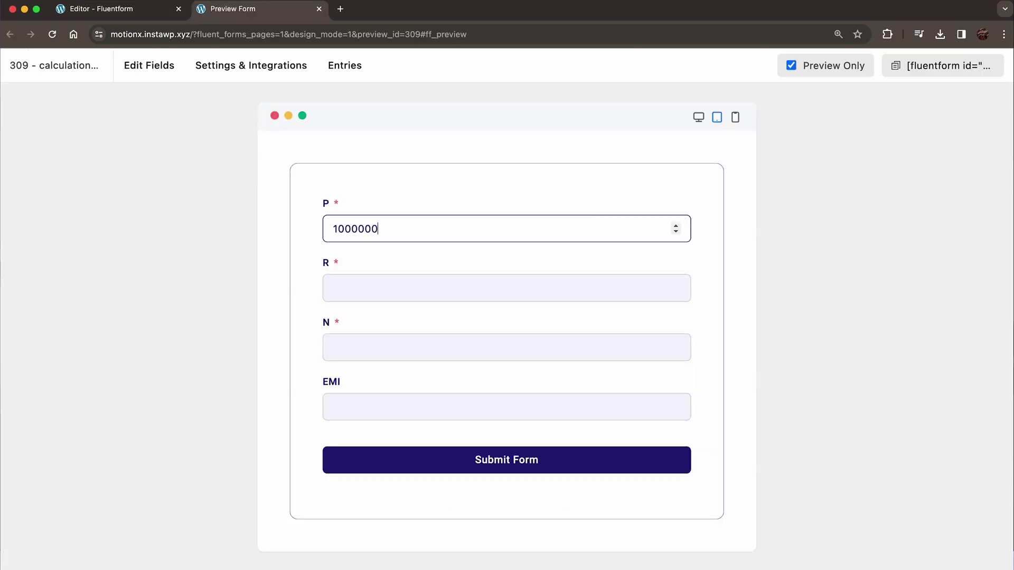
click(496, 287)
text(7.2)
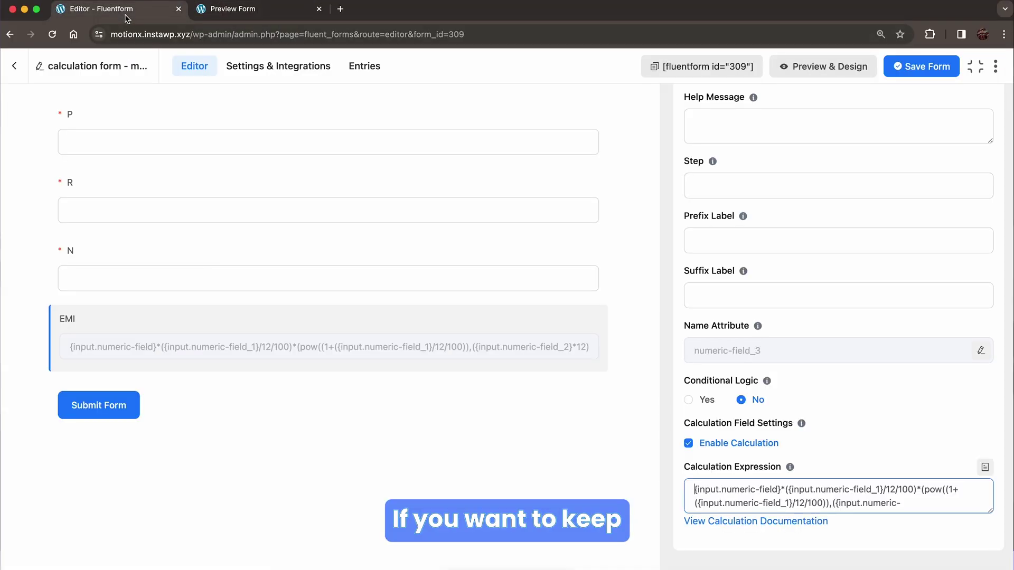
Prefix the EMI expression with round(, then begin replacing it with floor( instead.
text(r)
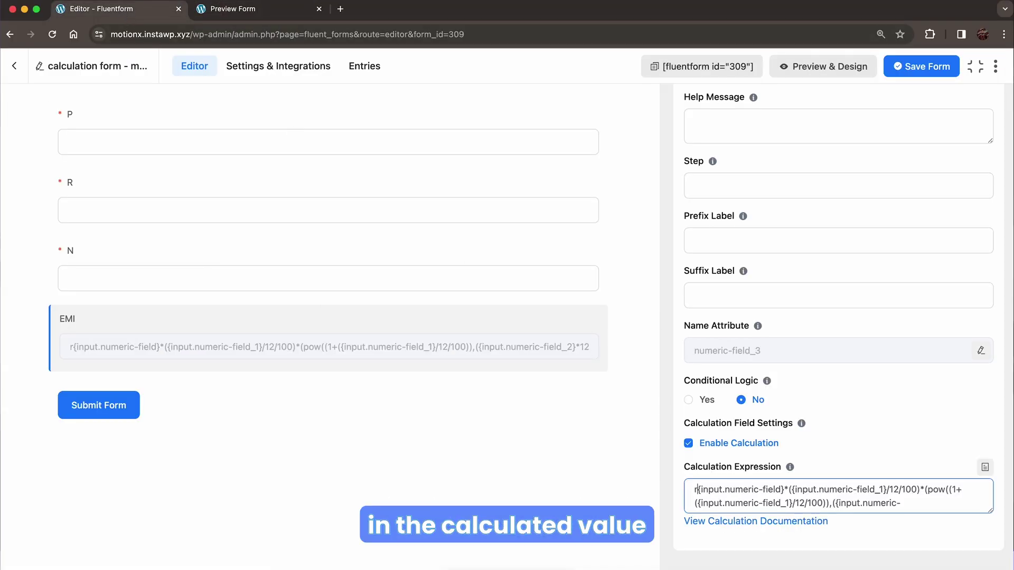
text(ound()
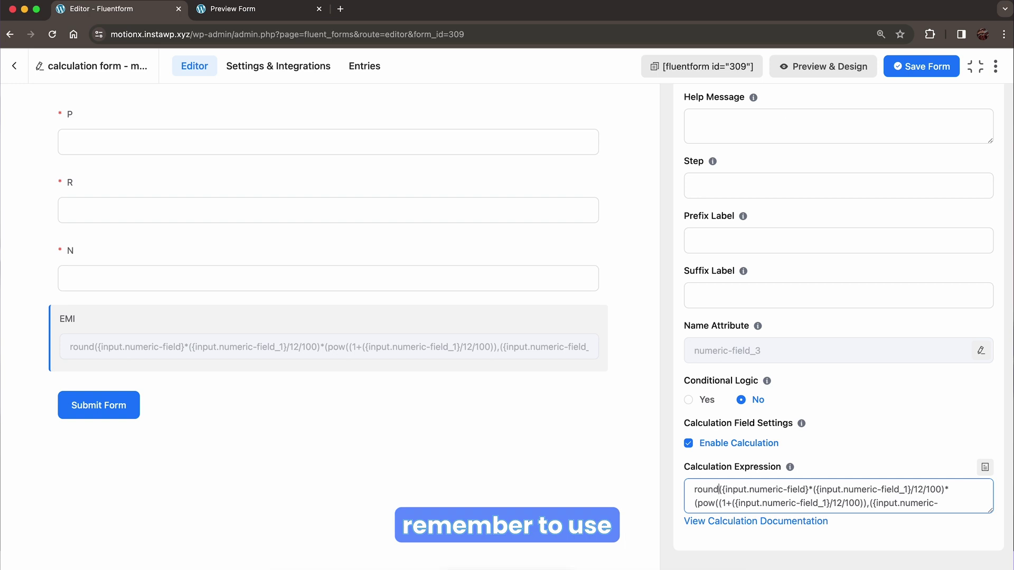
key(BackSpace)
key(BackSpace)
key(BackSpace)
key(BackSpace)
key(BackSpace)
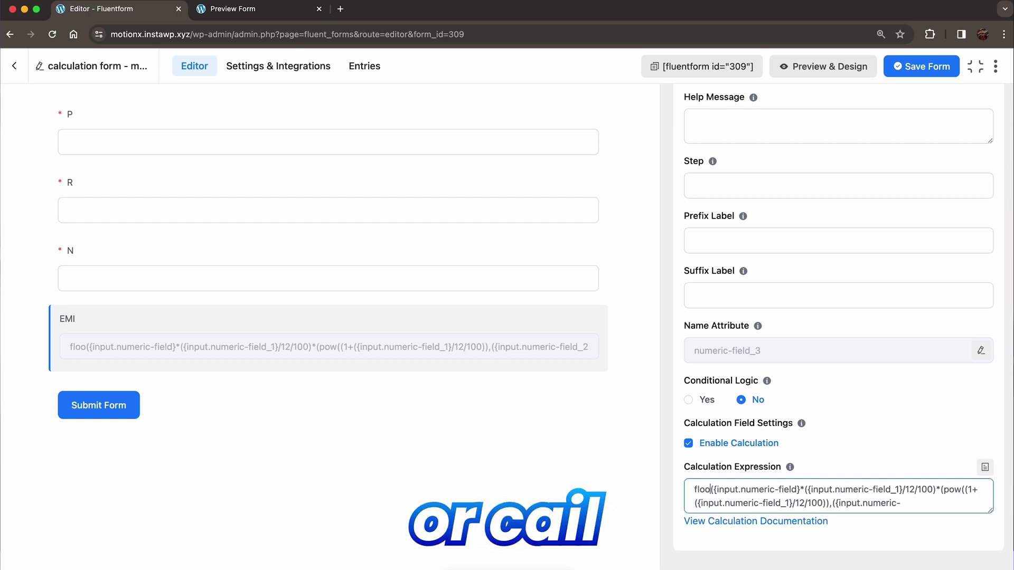